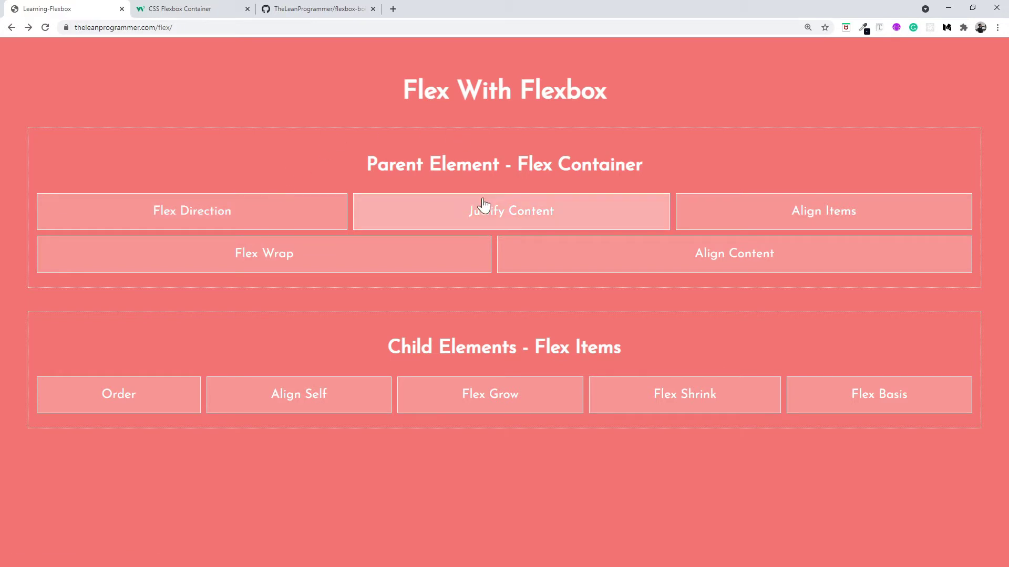
View the Flex Direction demo, then return to the flexbox topics menu.
{"action": "left_click", "coordinate": [215, 224]}
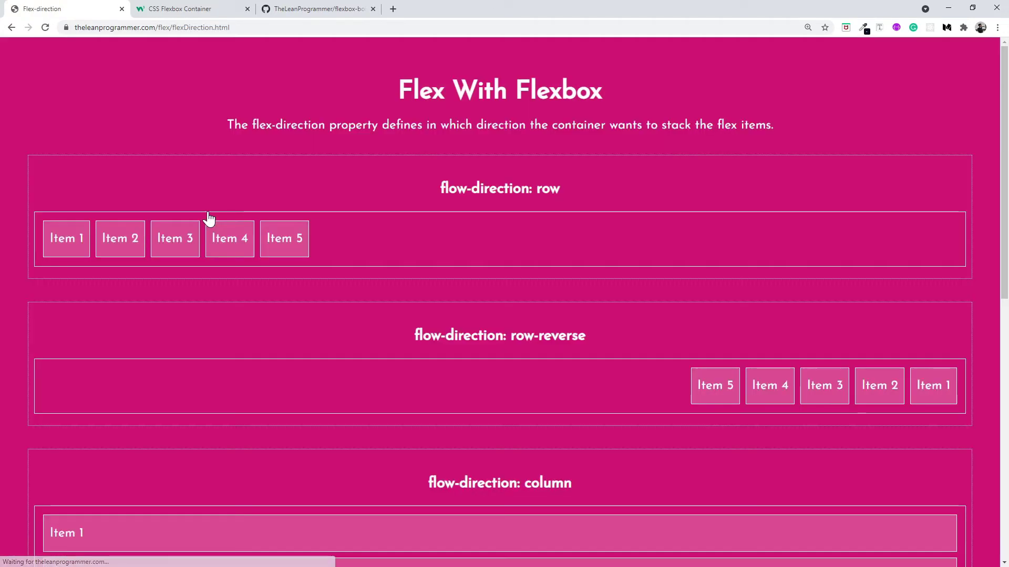
{"action": "scroll", "coordinate": [209, 218], "scroll_direction": "down", "scroll_amount": 2}
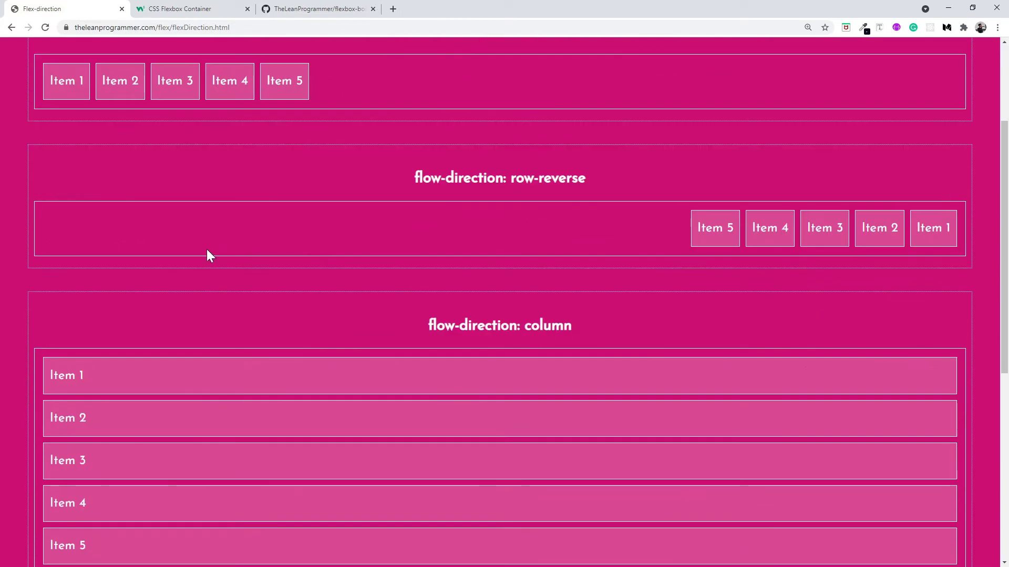
{"action": "scroll", "coordinate": [206, 250], "scroll_direction": "up", "scroll_amount": 2}
{"action": "left_click", "coordinate": [11, 27]}
{"action": "left_click", "coordinate": [180, 9]}
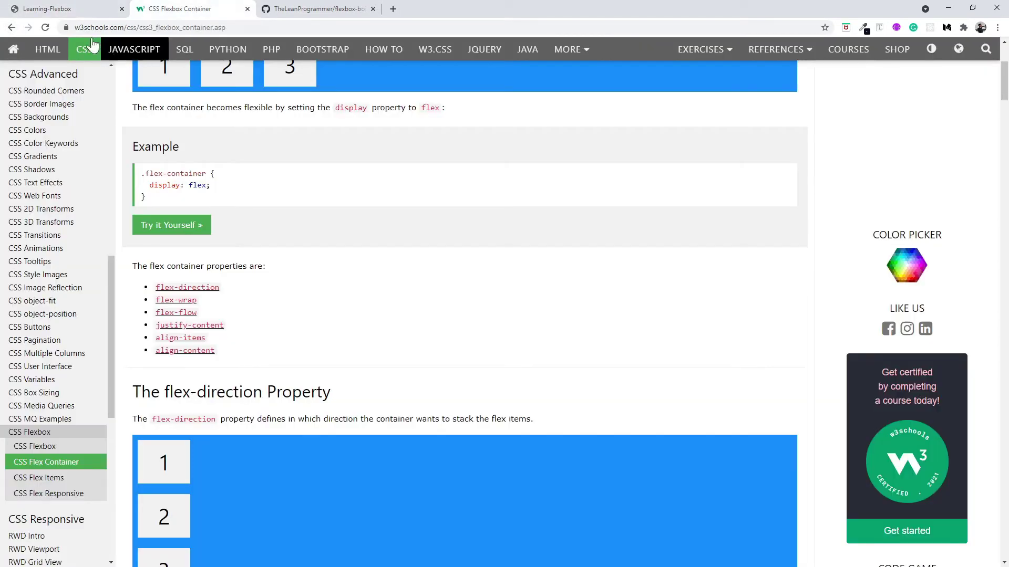
{"action": "scroll", "coordinate": [241, 100], "scroll_direction": "up", "scroll_amount": 2}
{"action": "scroll", "coordinate": [263, 189], "scroll_direction": "up", "scroll_amount": 1}
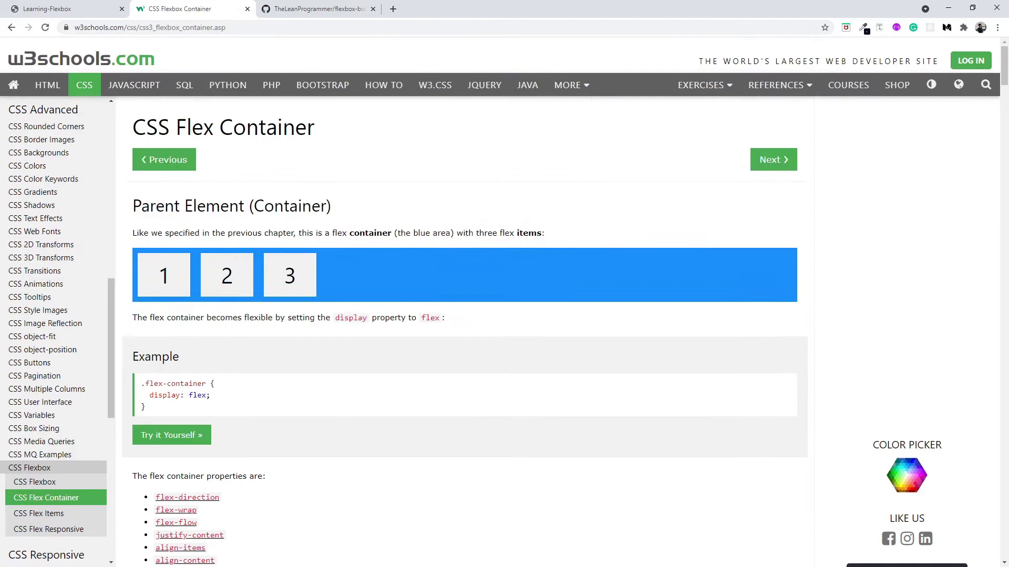
{"action": "scroll", "coordinate": [264, 189], "scroll_direction": "down", "scroll_amount": 3}
{"action": "scroll", "coordinate": [254, 208], "scroll_direction": "down", "scroll_amount": 1}
{"action": "scroll", "coordinate": [254, 207], "scroll_direction": "down", "scroll_amount": 5}
{"action": "scroll", "coordinate": [255, 219], "scroll_direction": "down", "scroll_amount": 4}
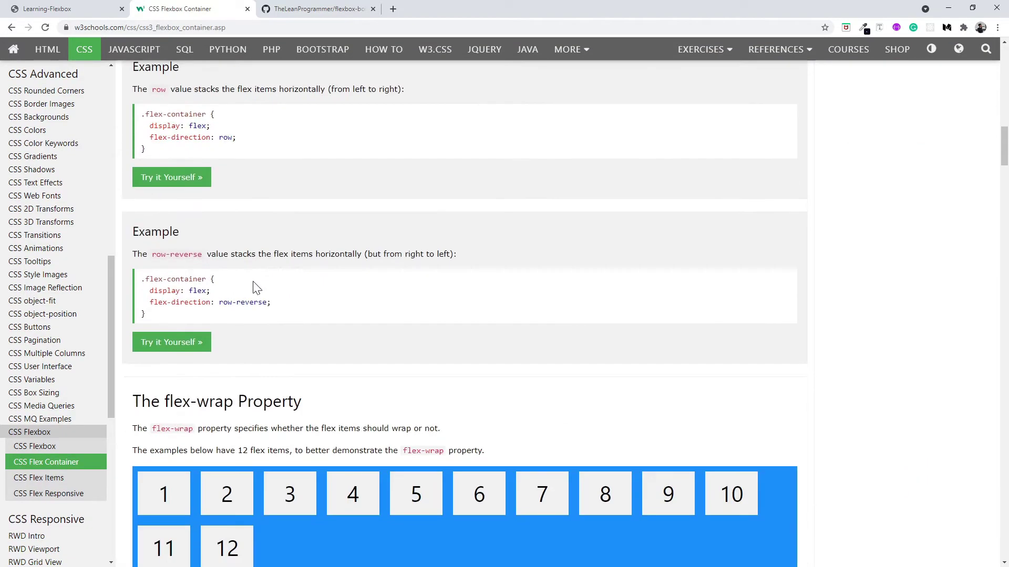
{"action": "scroll", "coordinate": [255, 283], "scroll_direction": "down", "scroll_amount": 2}
{"action": "scroll", "coordinate": [255, 285], "scroll_direction": "down", "scroll_amount": 2}
{"action": "scroll", "coordinate": [255, 283], "scroll_direction": "up", "scroll_amount": 3}
{"action": "scroll", "coordinate": [255, 284], "scroll_direction": "up", "scroll_amount": 5}
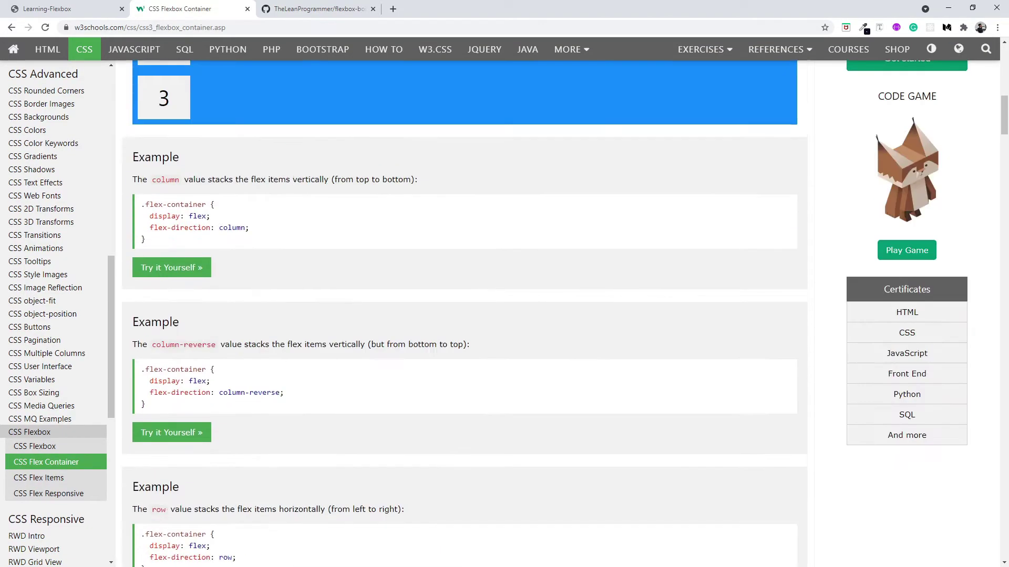
{"action": "scroll", "coordinate": [260, 311], "scroll_direction": "up", "scroll_amount": 4}
{"action": "scroll", "coordinate": [259, 311], "scroll_direction": "up", "scroll_amount": 4}
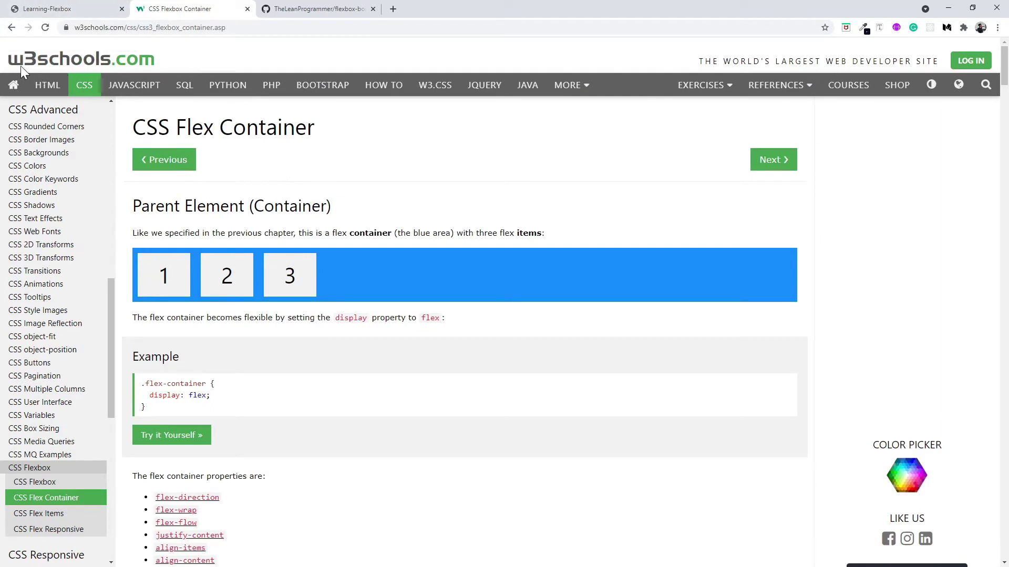
Return to the Learning-Flexbox site and highlight its web address.
{"action": "left_click", "coordinate": [70, 9]}
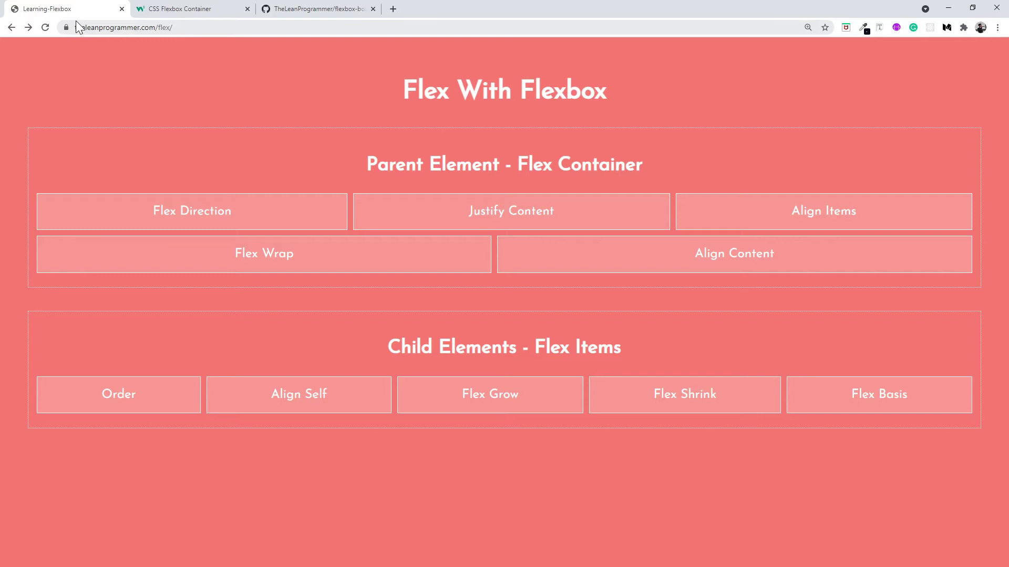
{"action": "left_click_drag", "start_coordinate": [74, 27], "coordinate": [172, 27]}
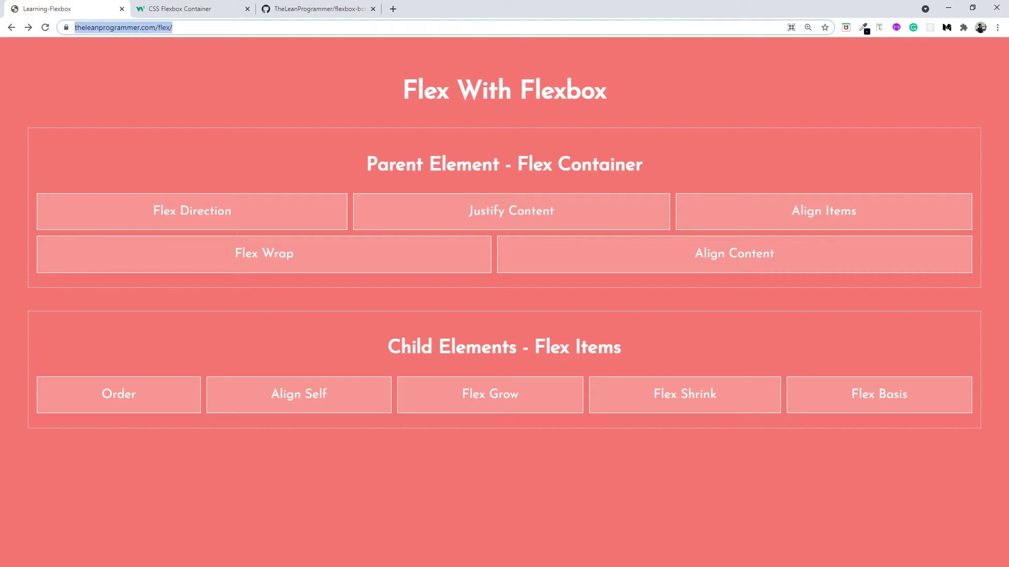
{"action": "left_click", "coordinate": [402, 123]}
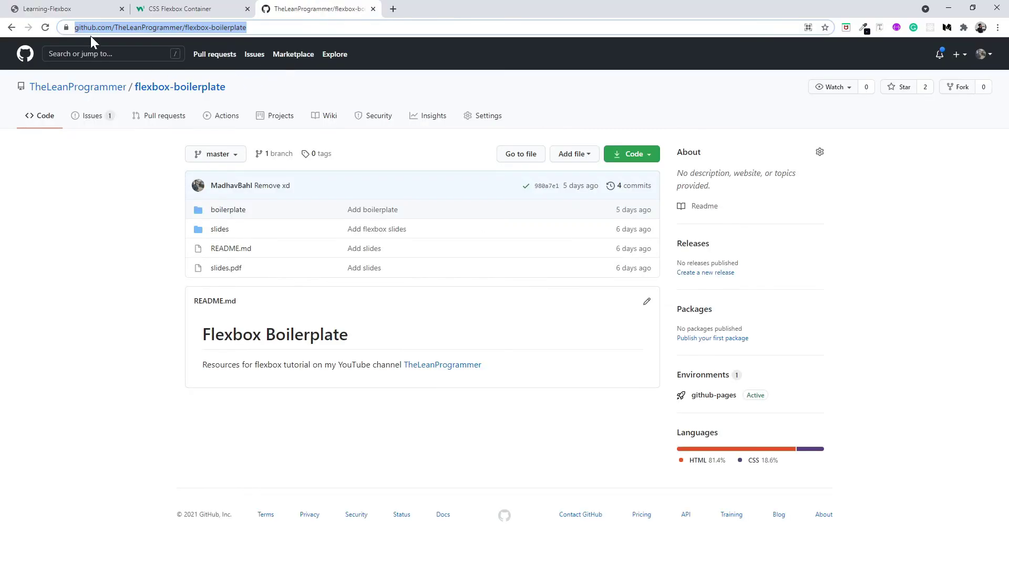
{"action": "left_click", "coordinate": [133, 27]}
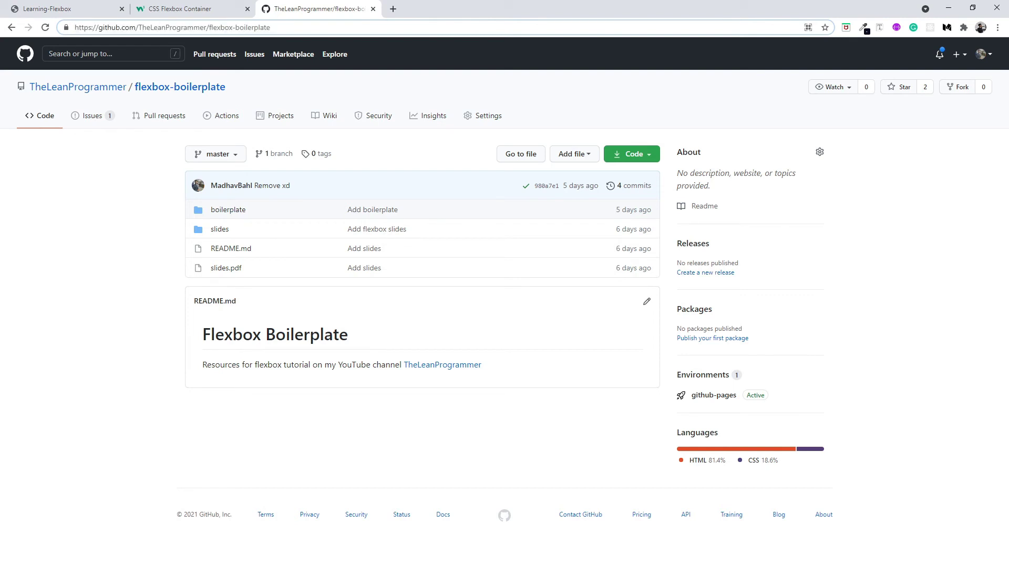
{"action": "left_click_drag", "start_coordinate": [146, 28], "coordinate": [271, 27]}
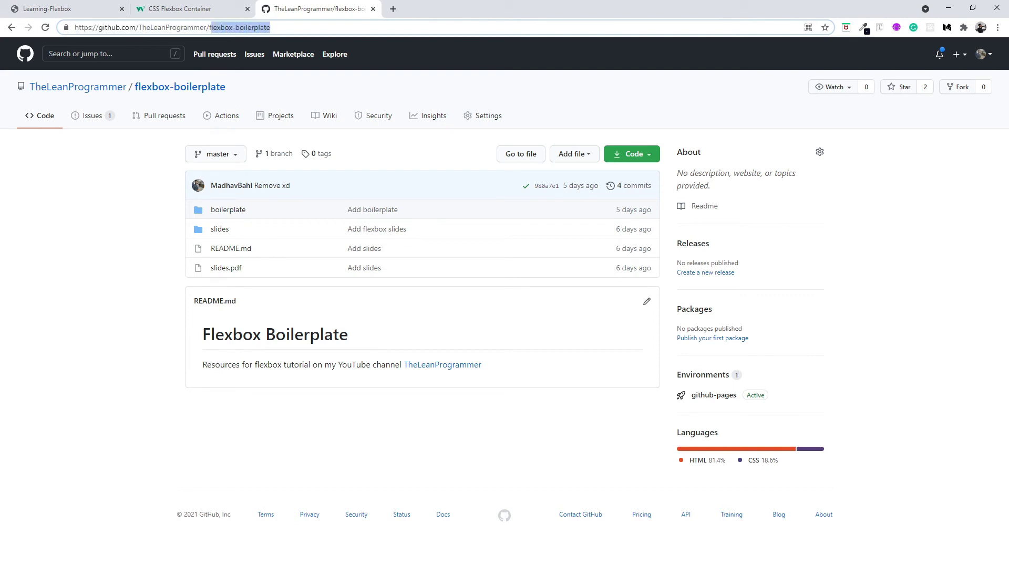
{"action": "left_click", "coordinate": [635, 157]}
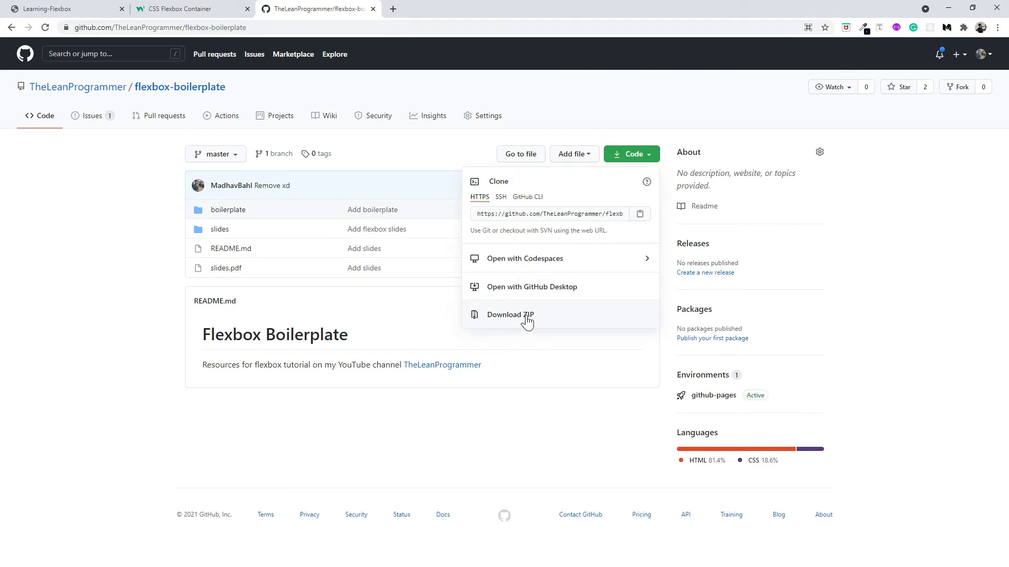
{"action": "left_click", "coordinate": [165, 202]}
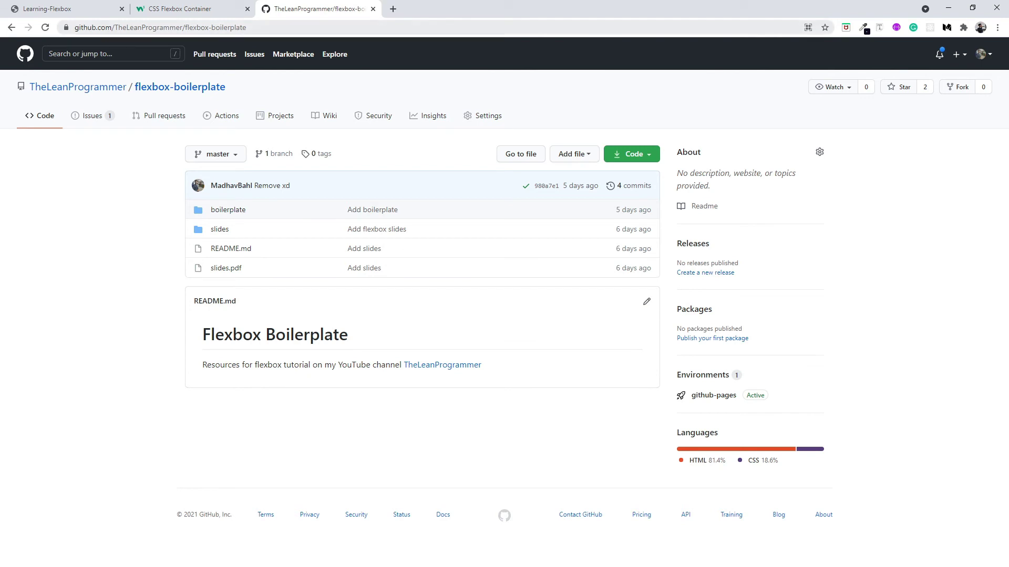
{"action": "left_click", "coordinate": [131, 27]}
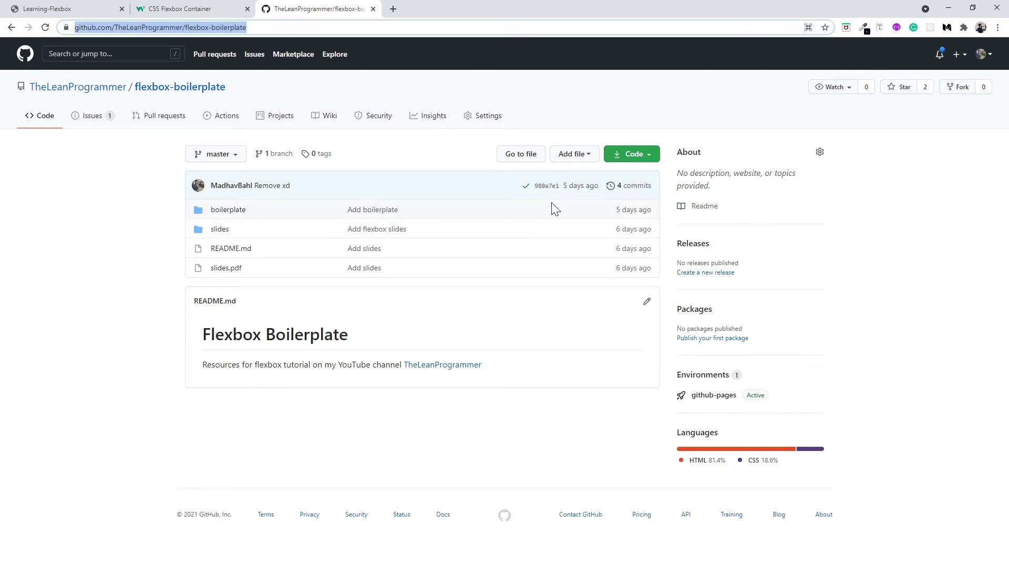
{"action": "left_click", "coordinate": [633, 155]}
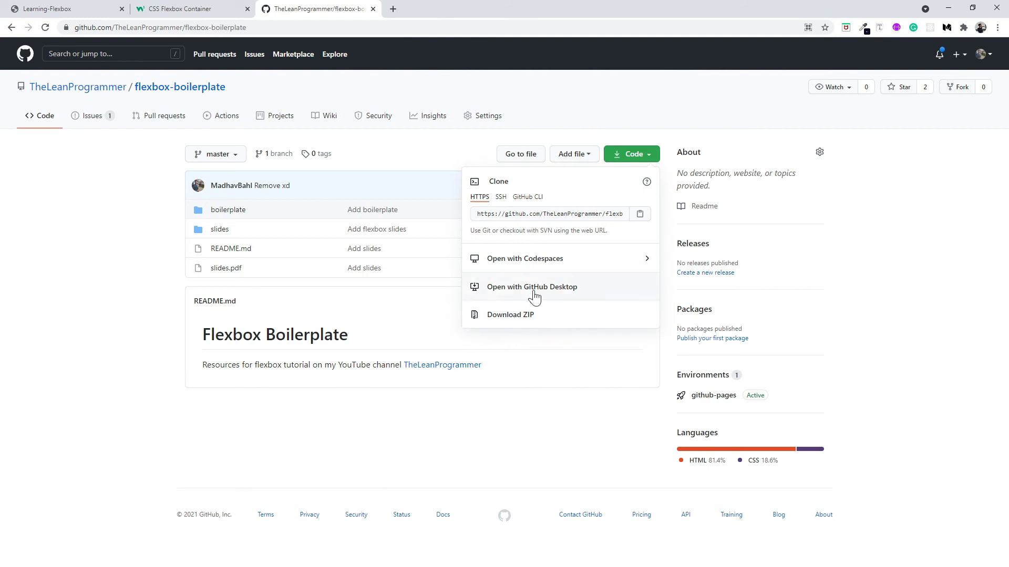
{"action": "left_click", "coordinate": [636, 156]}
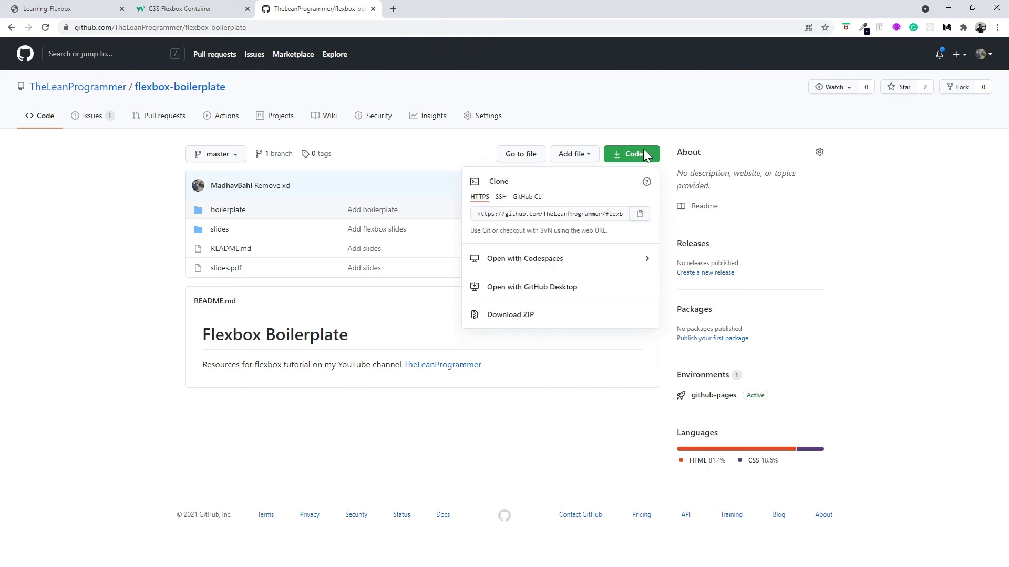
{"action": "left_click", "coordinate": [94, 229]}
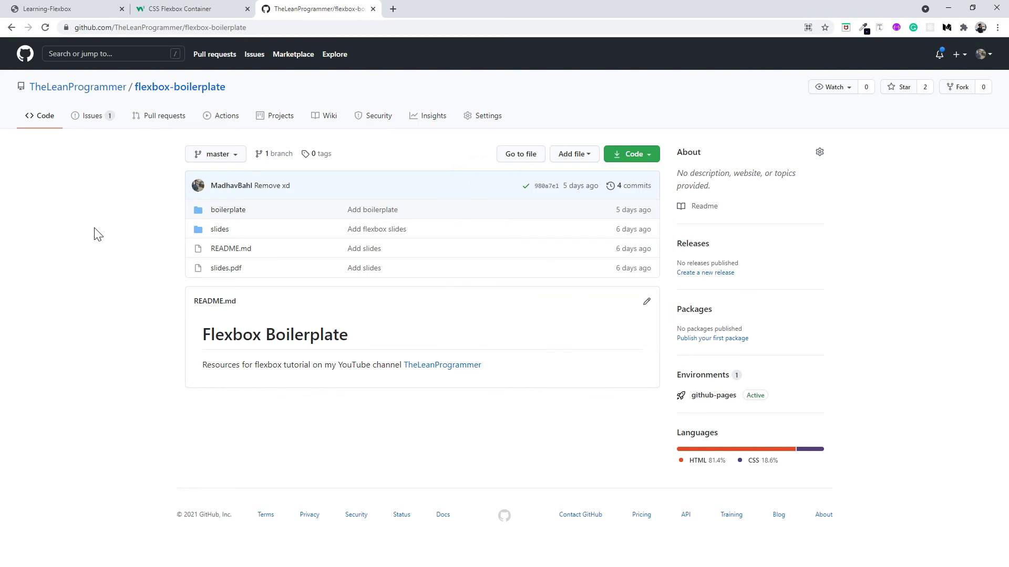
Show The Lean Programmer organisation page, then open a command prompt in the main folder.
{"action": "left_click", "coordinate": [83, 87]}
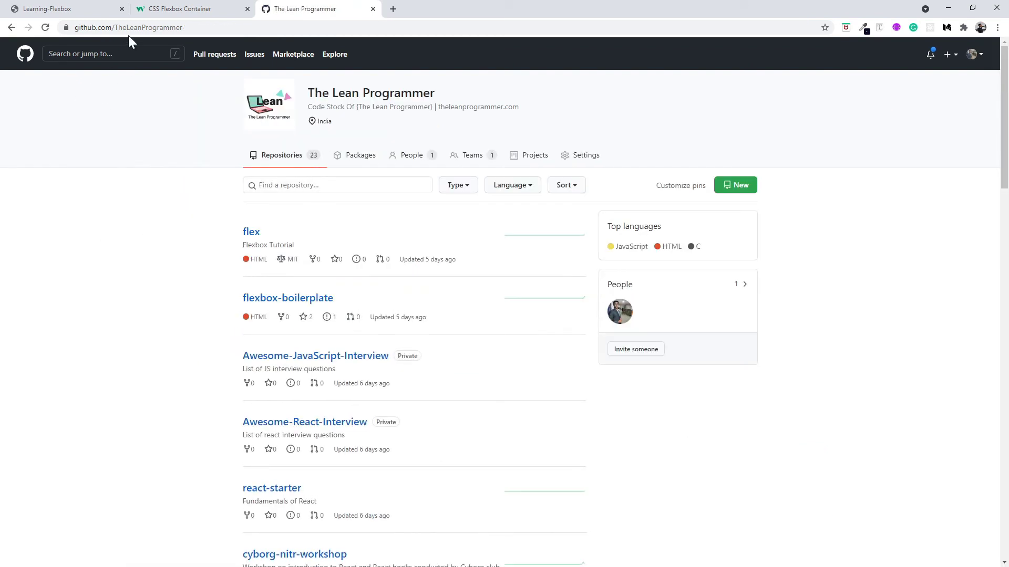
{"action": "left_click_drag", "start_coordinate": [115, 27], "coordinate": [183, 27]}
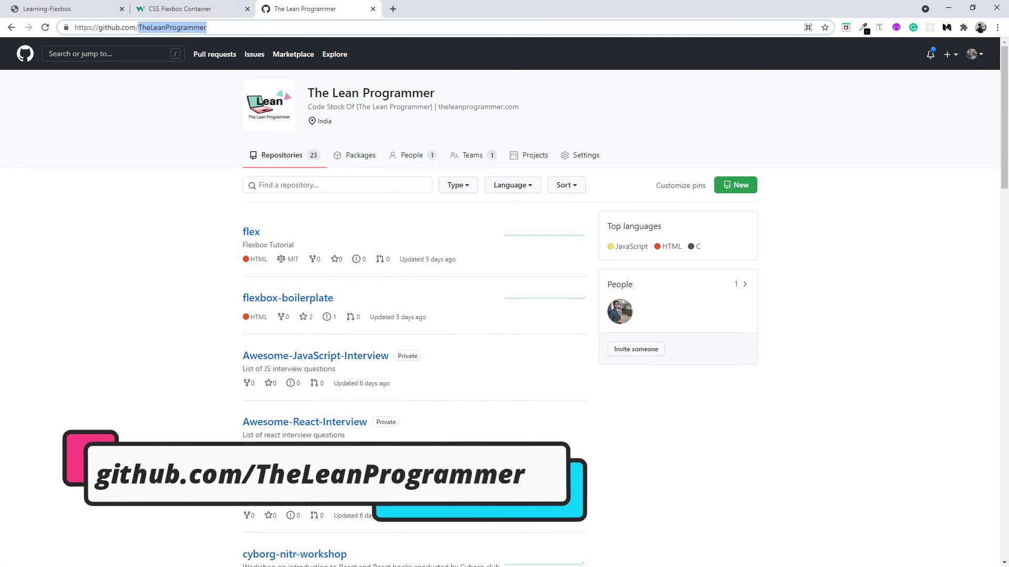
{"action": "left_click", "coordinate": [281, 303]}
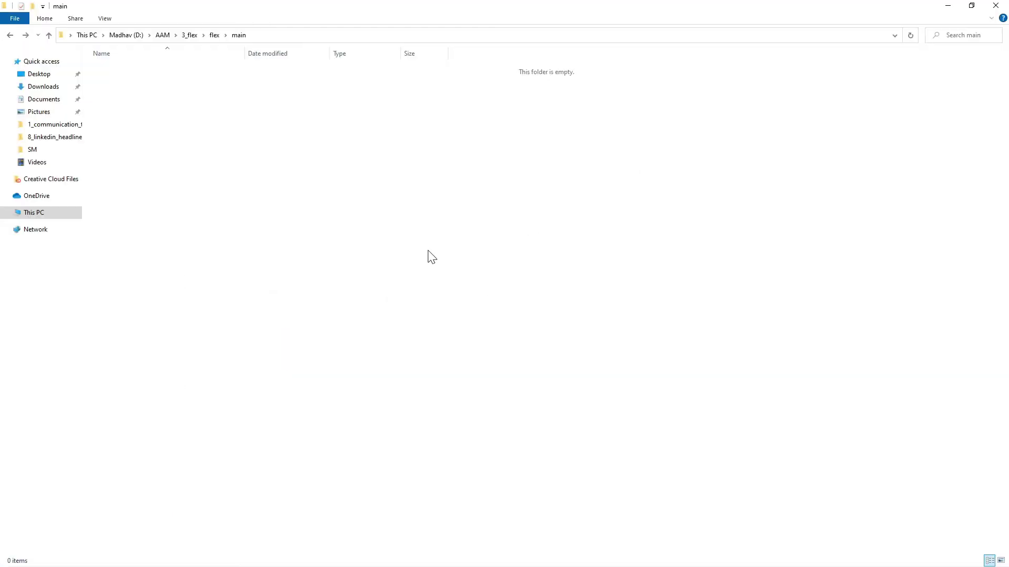
{"action": "key", "text": "ctrl+l"}
{"action": "type", "text": "cmd"}
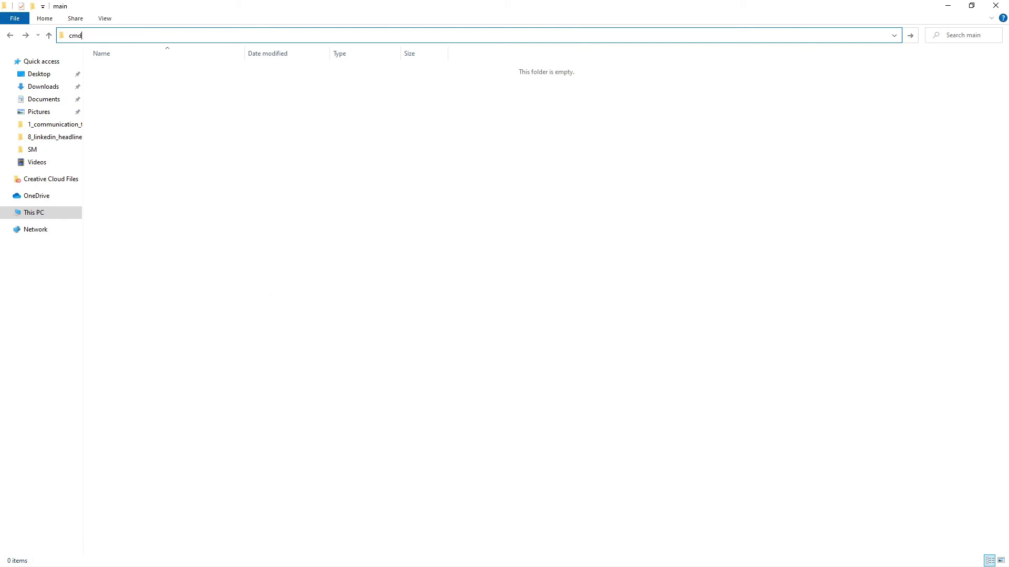
{"action": "key", "text": "Return"}
{"action": "type", "text": "gi"}
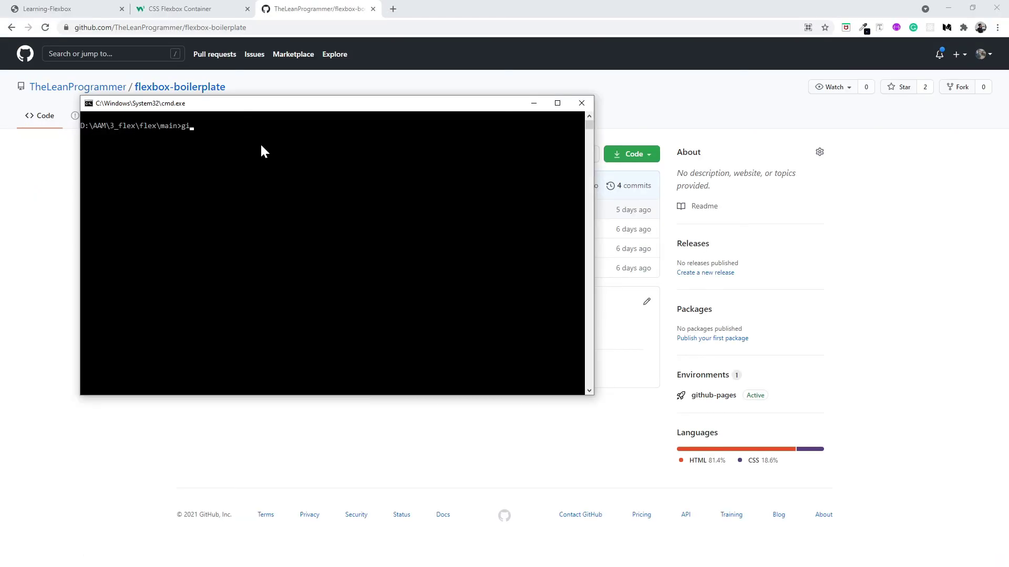
{"action": "type", "text": "t clone"}
Run git clone with the copied flexbox-boilerplate repository URL, then minimise Command Prompt.
{"action": "left_click", "coordinate": [280, 27]}
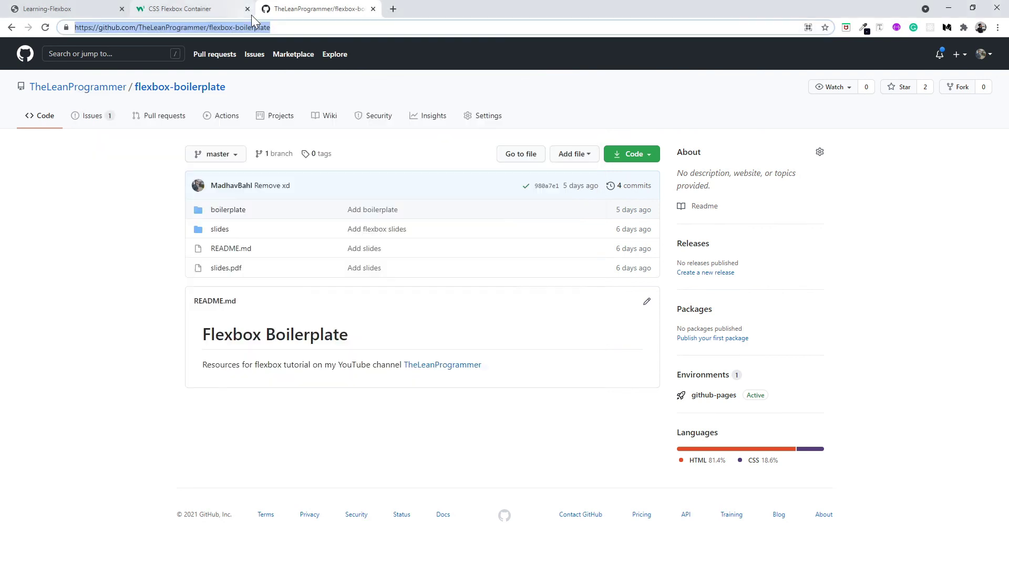
{"action": "key", "text": "ctrl+c"}
{"action": "key", "text": "alt+Tab"}
{"action": "key", "text": "ctrl+v"}
{"action": "key", "text": "Return"}
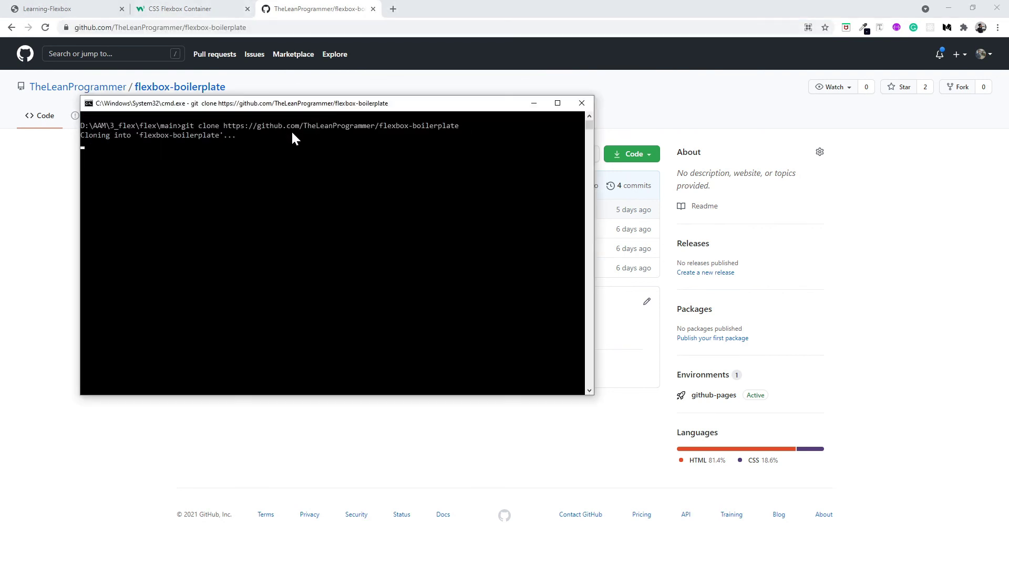
{"action": "left_click", "coordinate": [534, 103]}
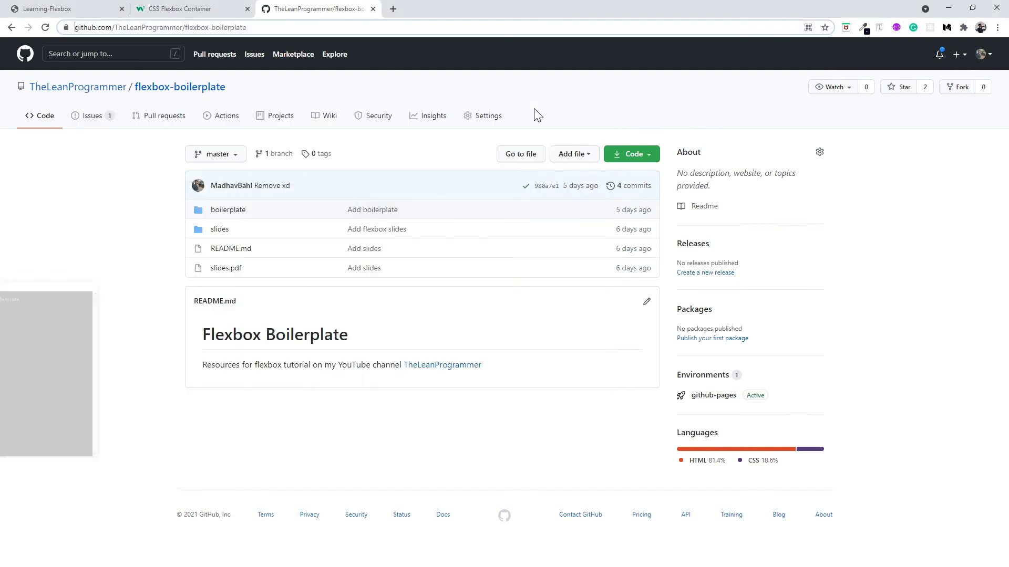